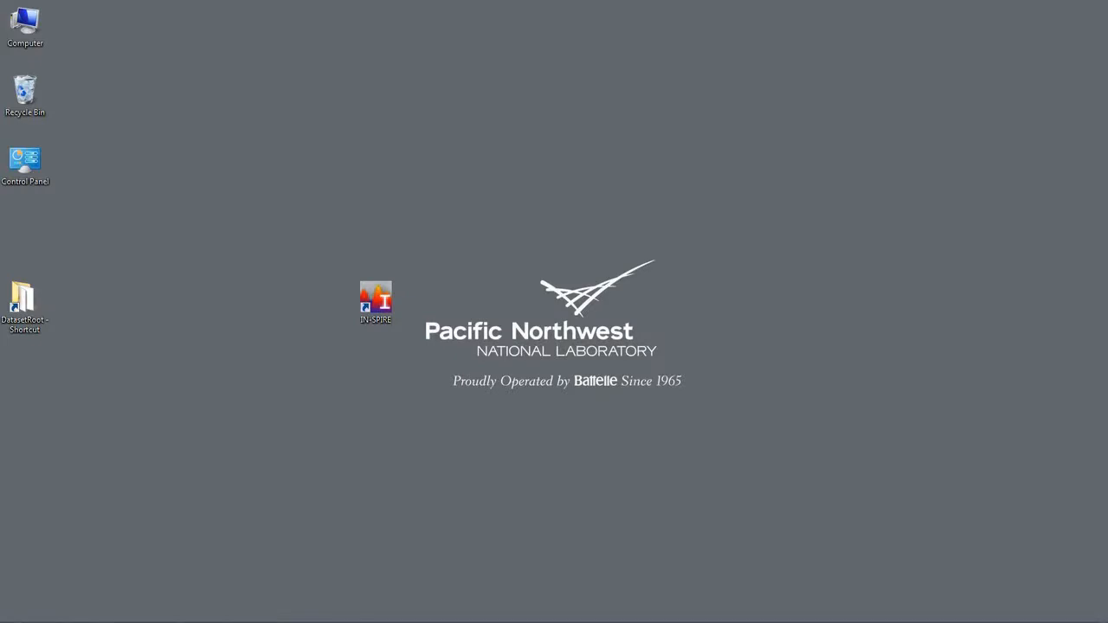
- Launch IN-SPIRE from the desktop shortcut so its Projects window appears
double_click(375, 303)
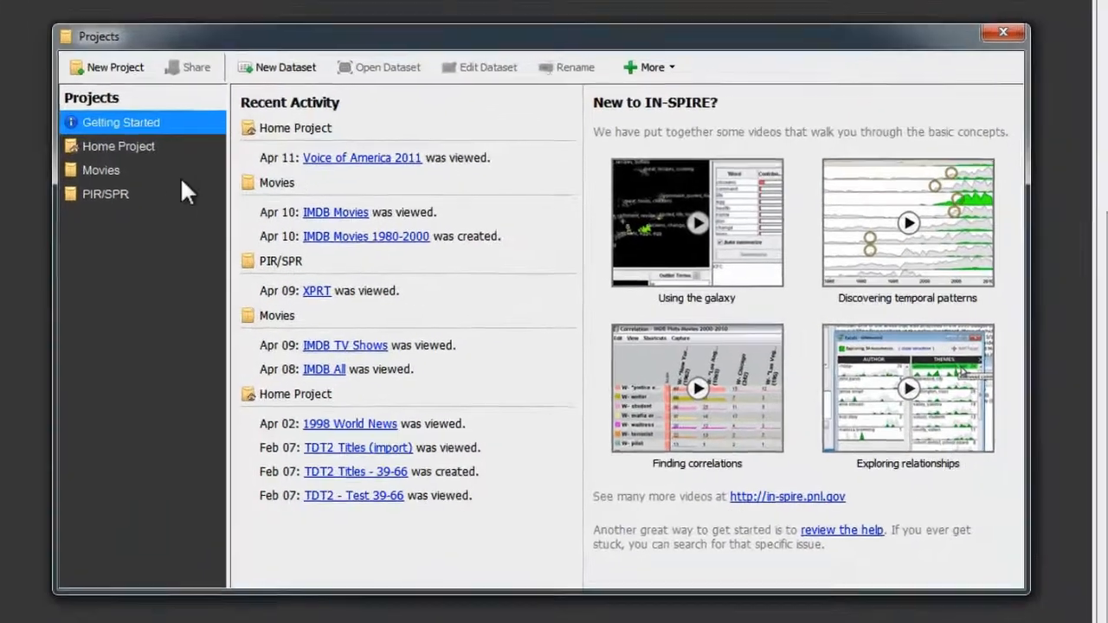
- Browse the Home Project and Movies project dataset lists, returning to Home Project
left_click(113, 137)
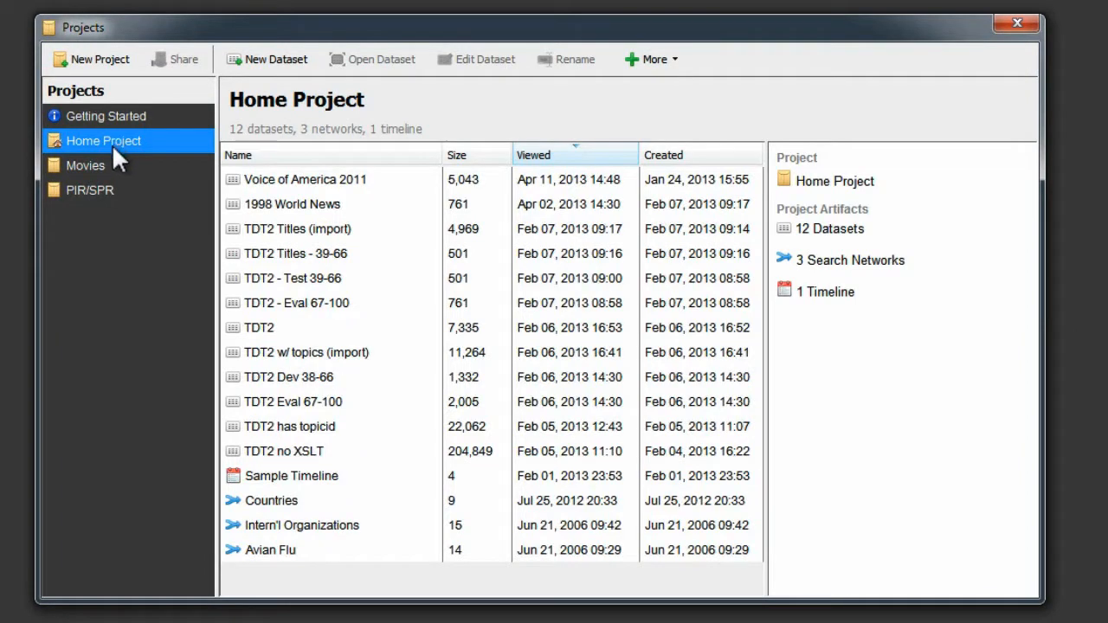
left_click(91, 165)
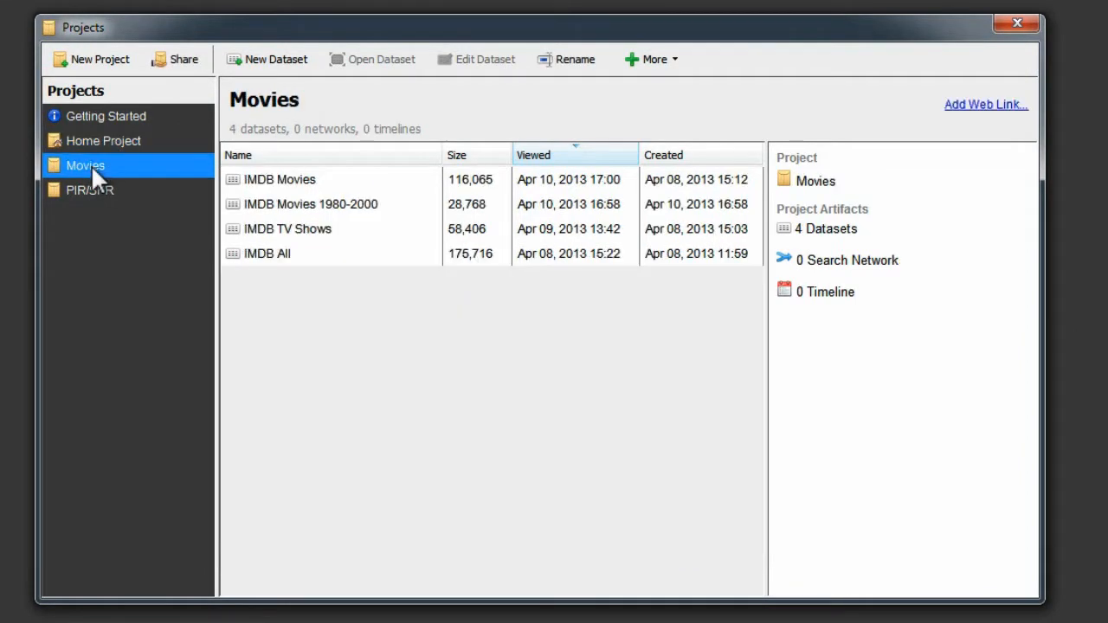
left_click(101, 140)
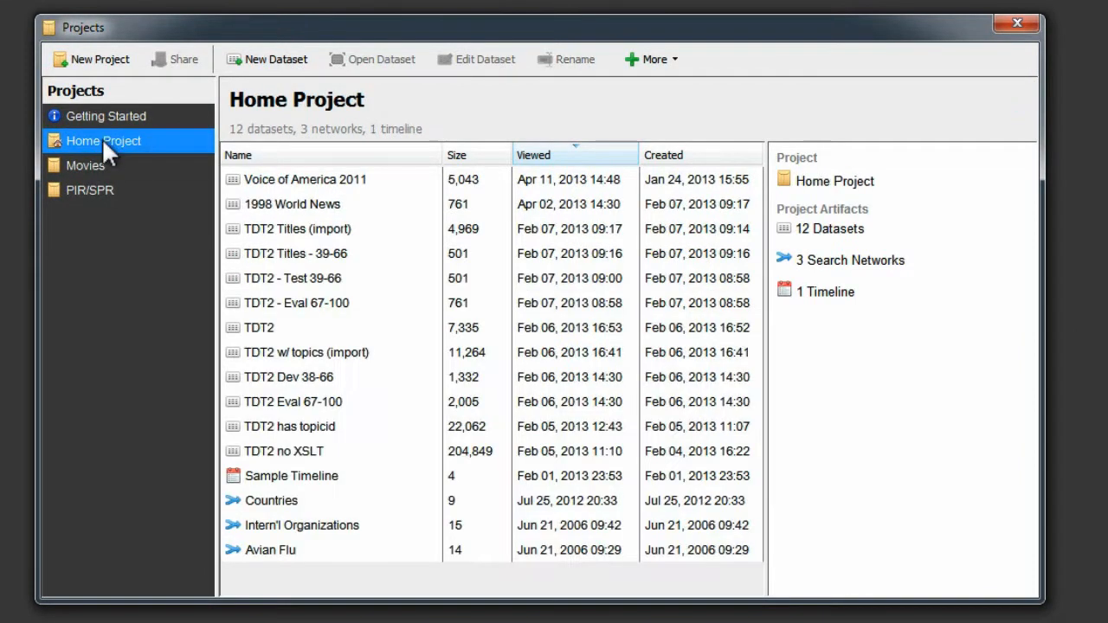
- Cancel out of New Dataset, then select and open the Voice of America 2011 dataset
left_click(275, 59)
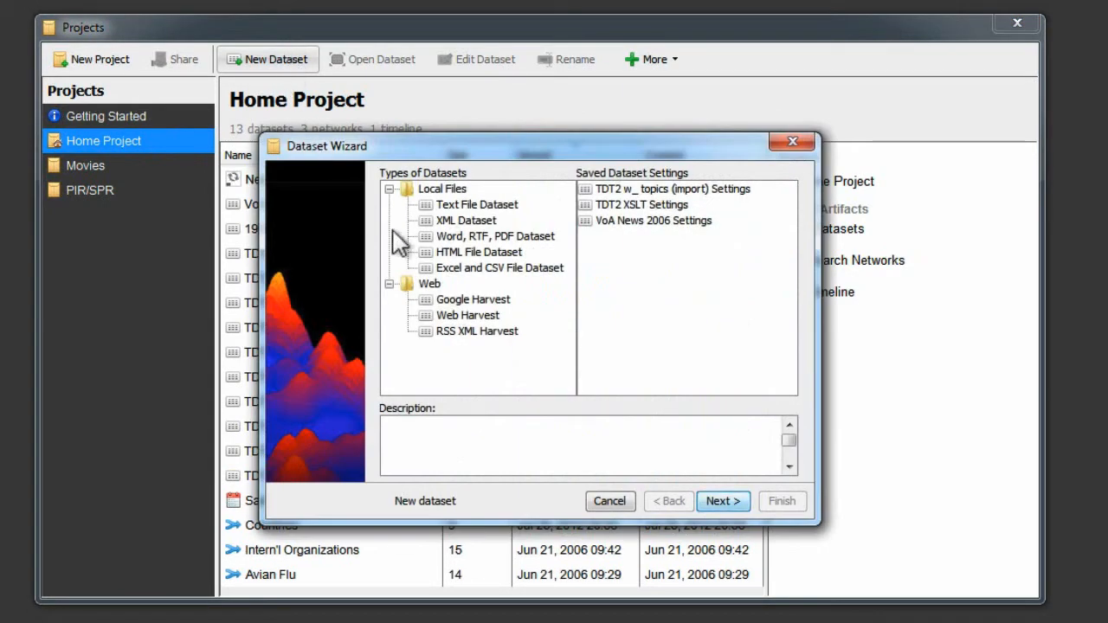
left_click(609, 502)
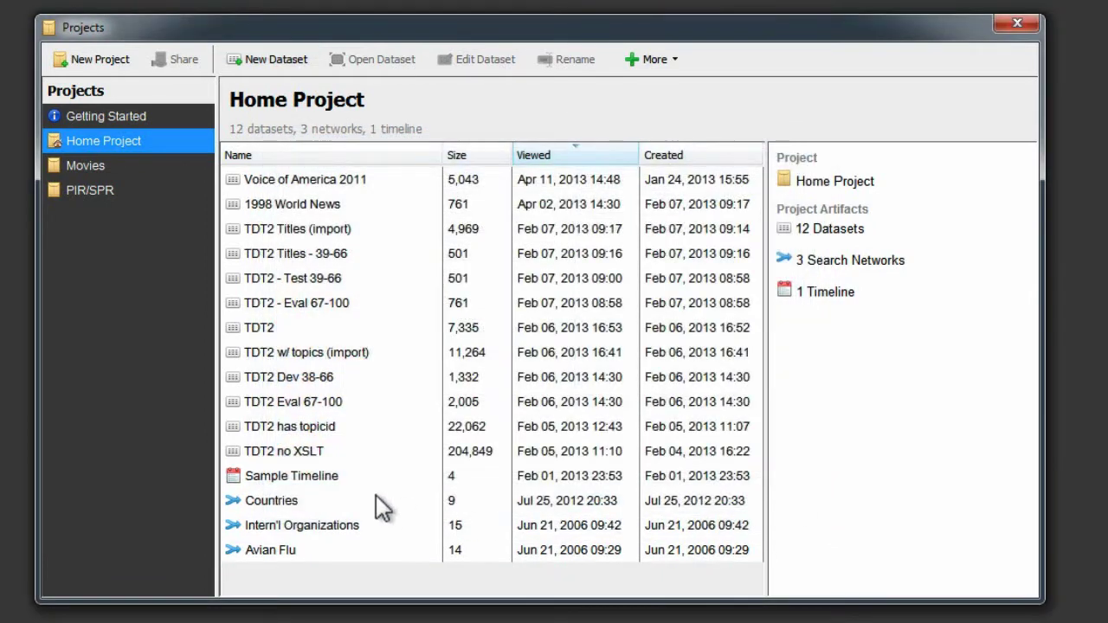
left_click(301, 182)
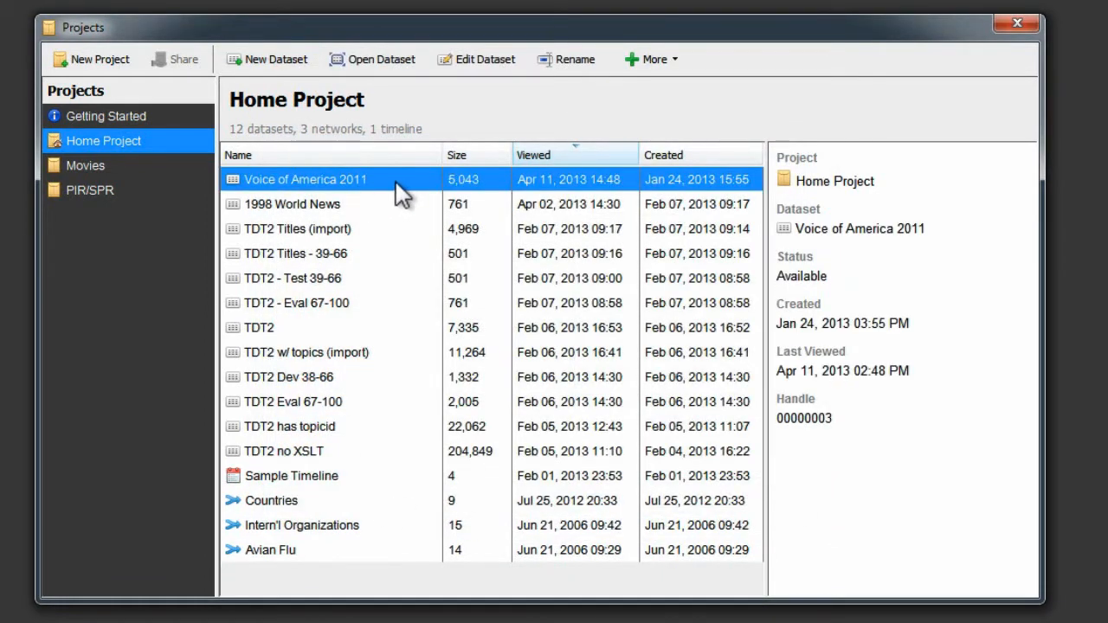
left_click(369, 60)
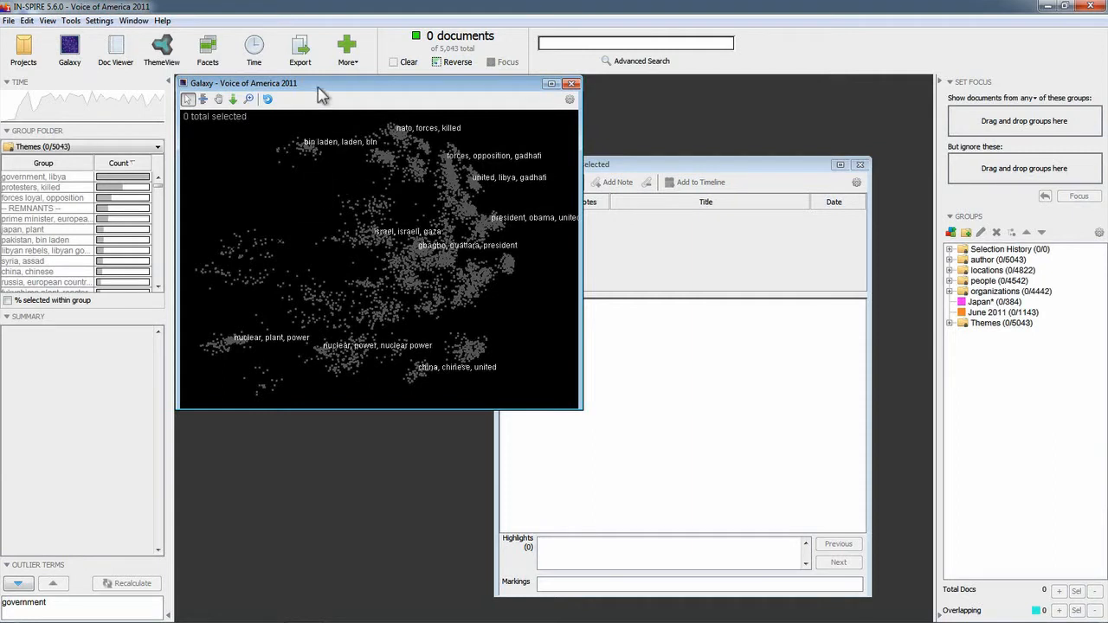
- Nudge the Galaxy window slightly down-right and back up-left
left_click_drag(324, 86, 330, 98)
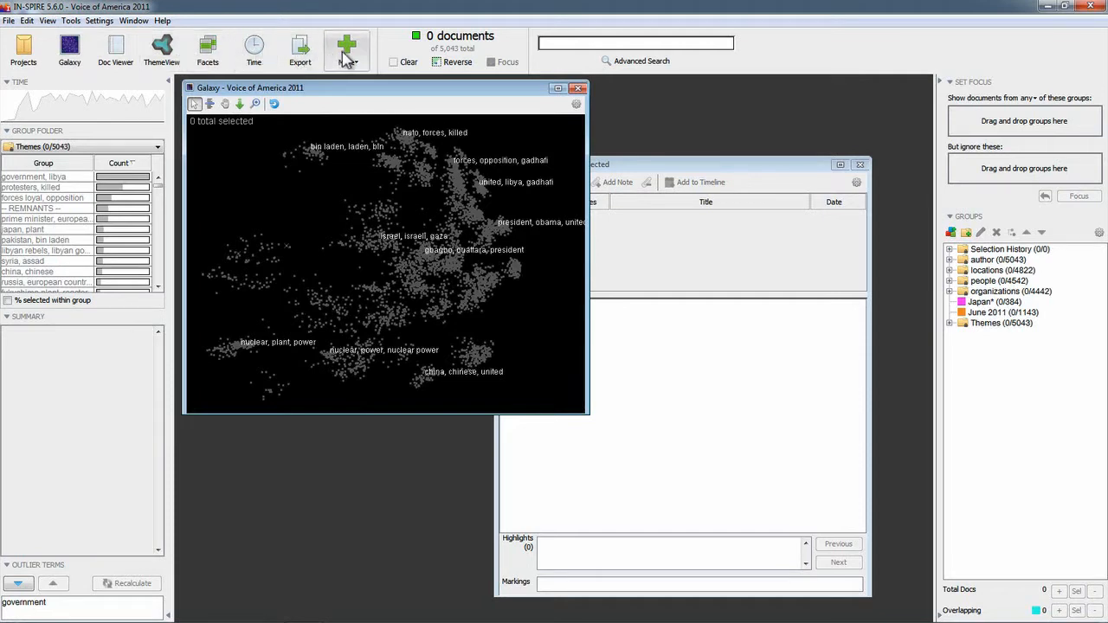
left_click_drag(346, 93, 340, 90)
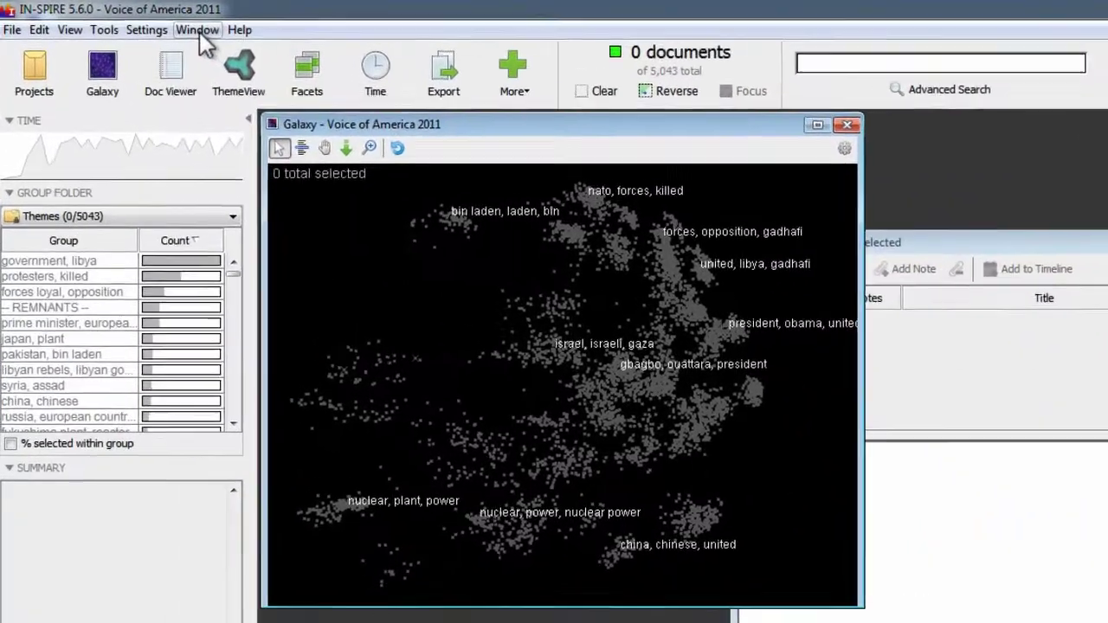
- Snap the Galaxy window to the left half of the workspace
left_click(133, 20)
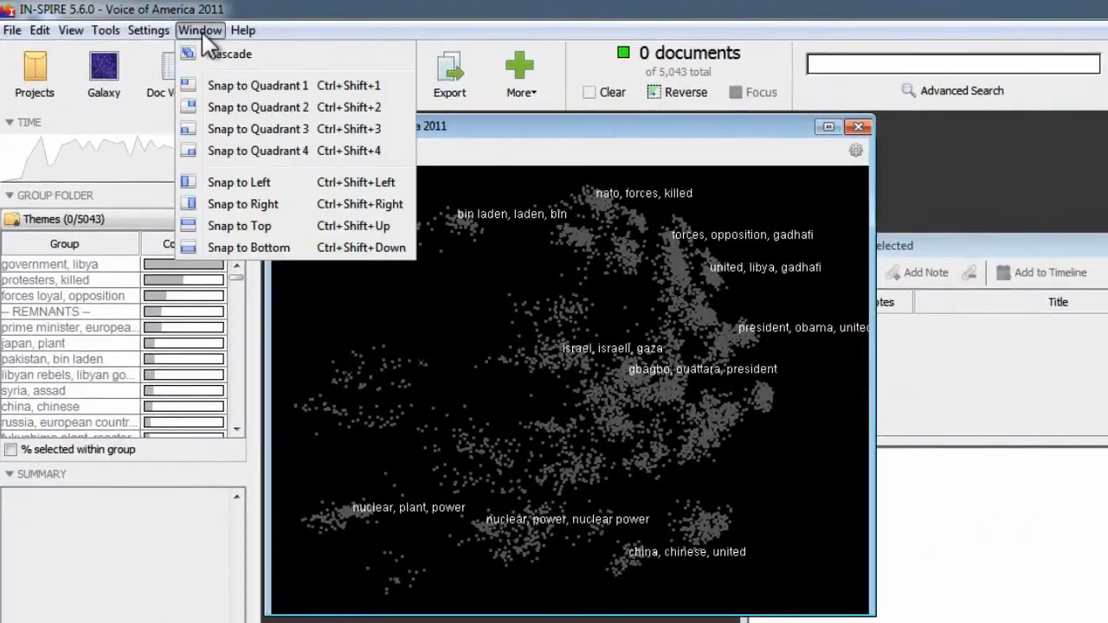
left_click(239, 182)
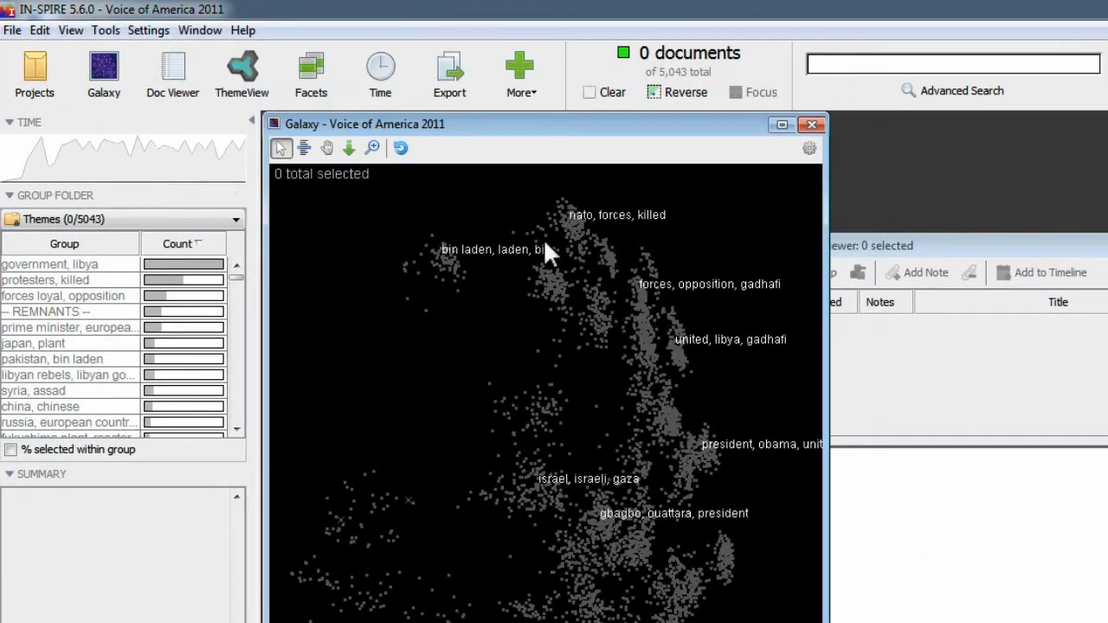
- Raise the Galaxy's Number of Labels from 10 to 36 in Peak Label Settings
left_click(809, 149)
left_click(699, 297)
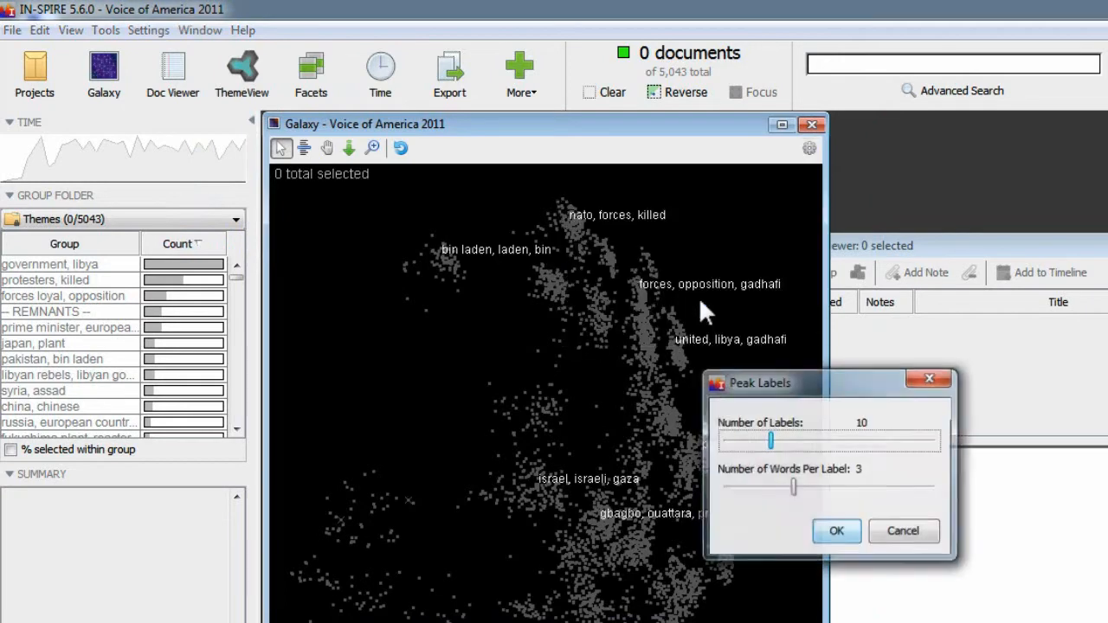
left_click_drag(770, 441, 907, 441)
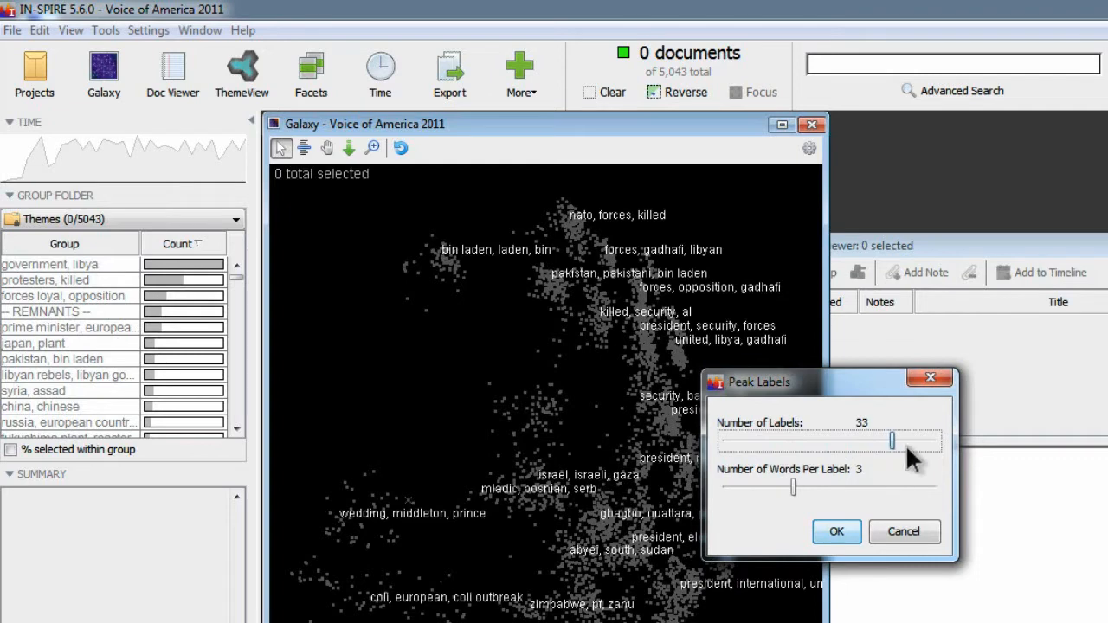
left_click(836, 532)
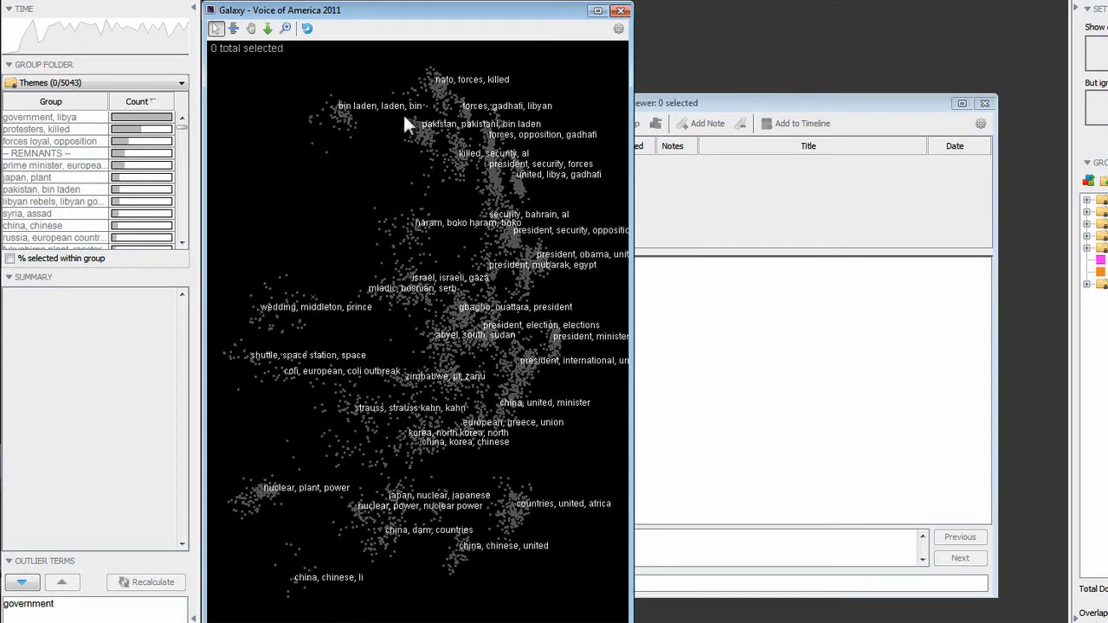
- Select the 'wedding, middleton, prince' cluster and read two royal-marriage articles in the document viewer
left_click_drag(229, 306, 372, 364)
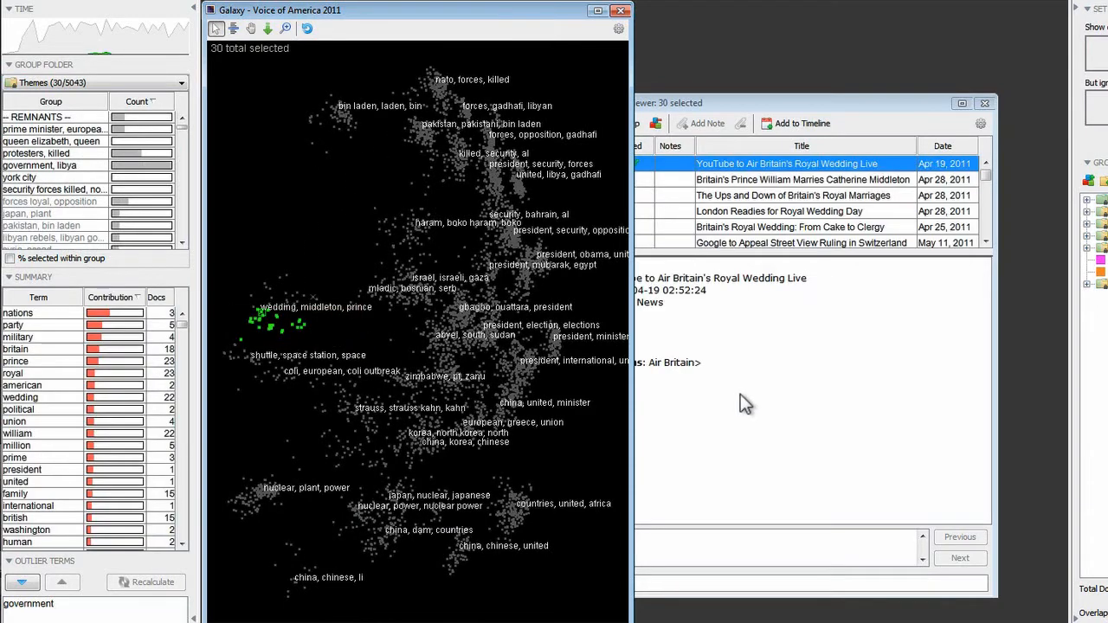
left_click(834, 103)
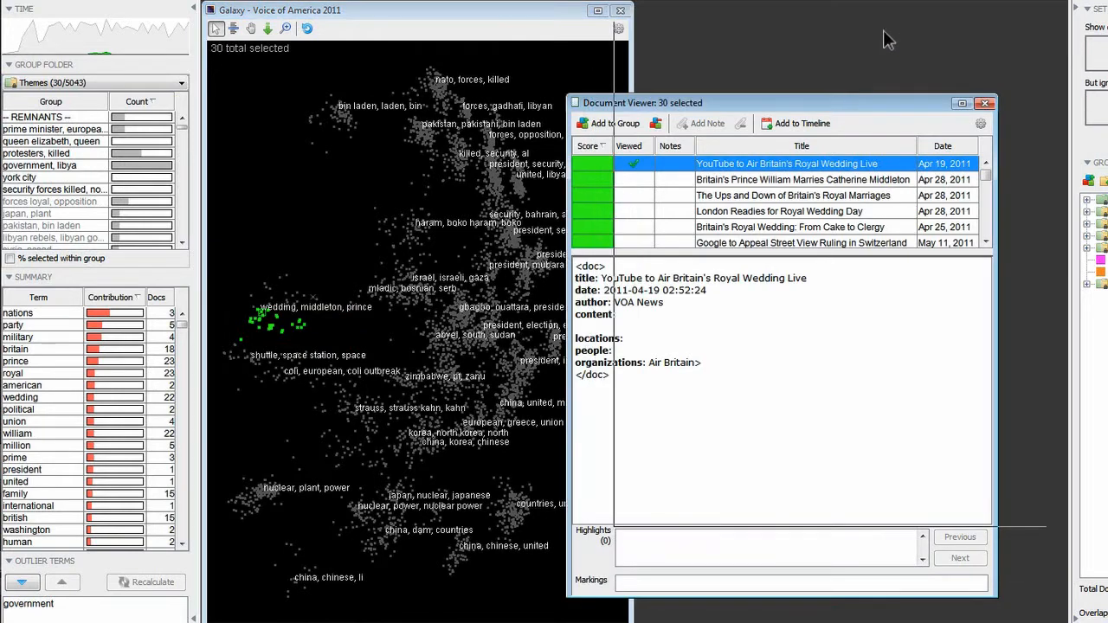
left_click_drag(887, 39, 907, 17)
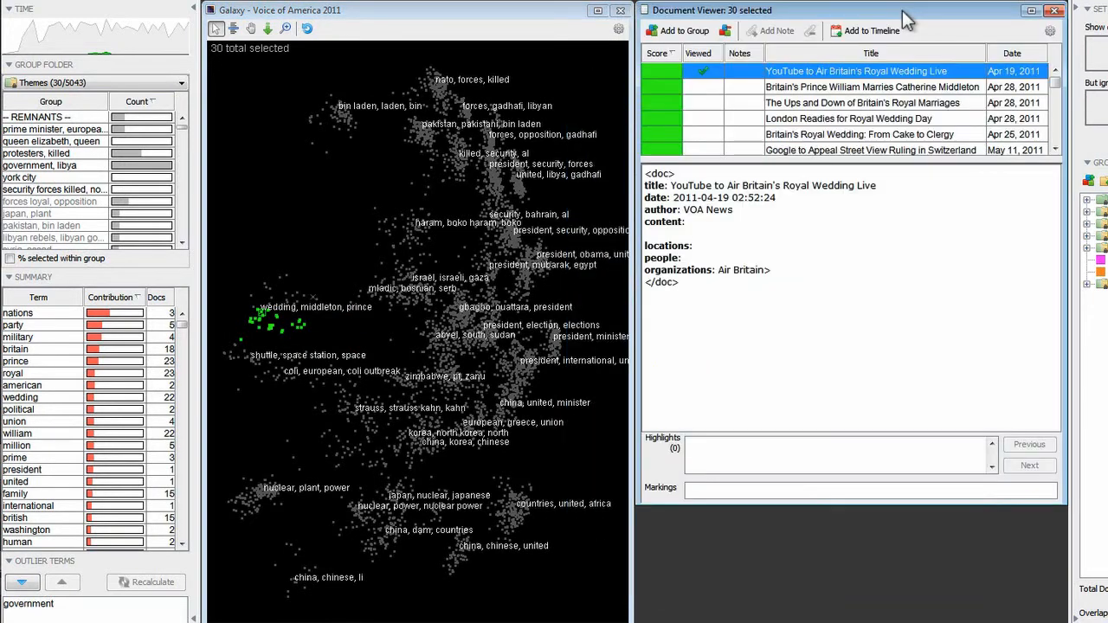
left_click(866, 87)
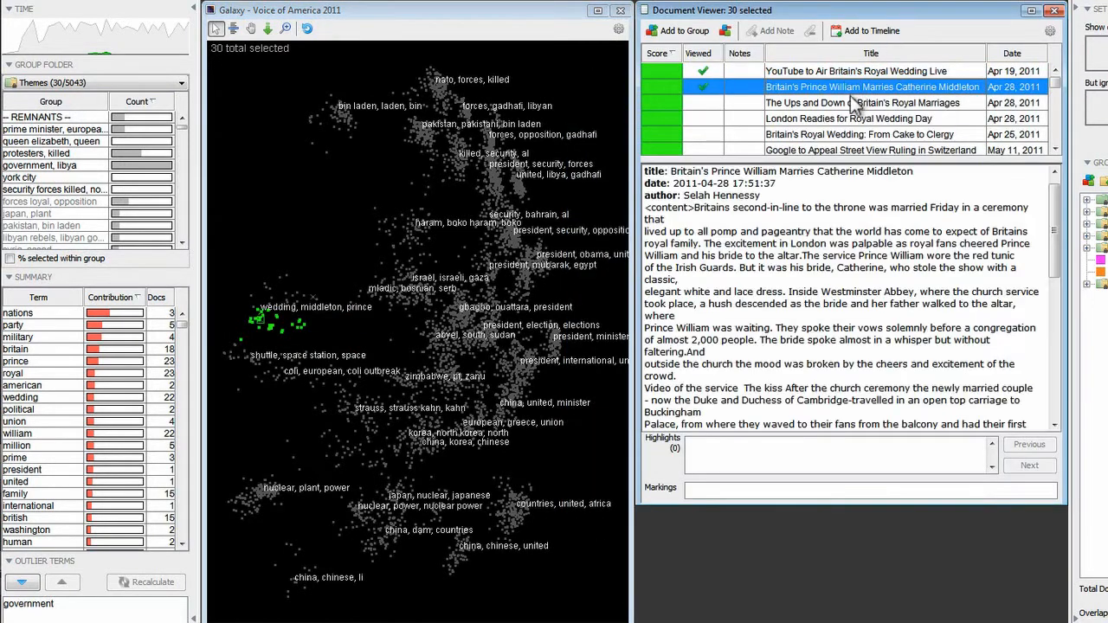
left_click(851, 103)
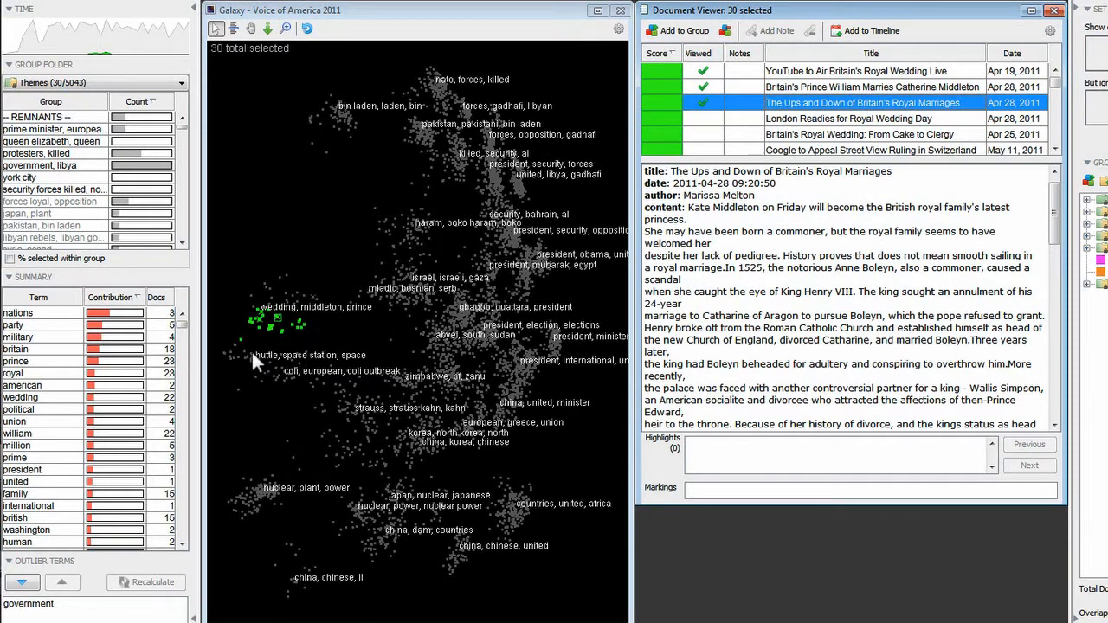
- Check which articles use 'nations' and 'britain', then select the bin laden cluster
left_click(51, 313)
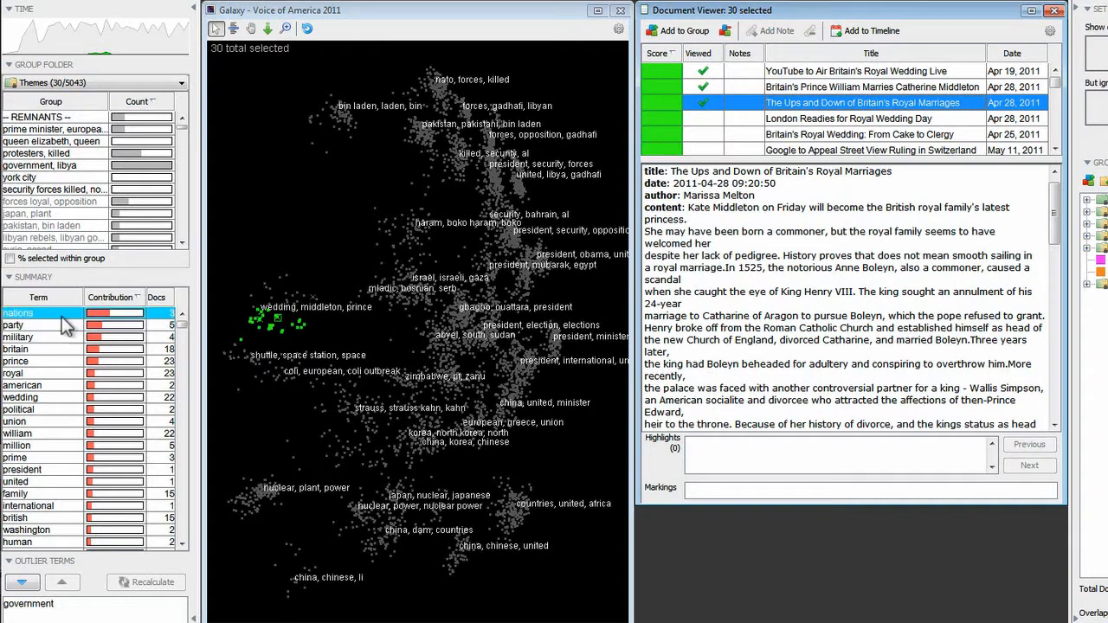
left_click(61, 337)
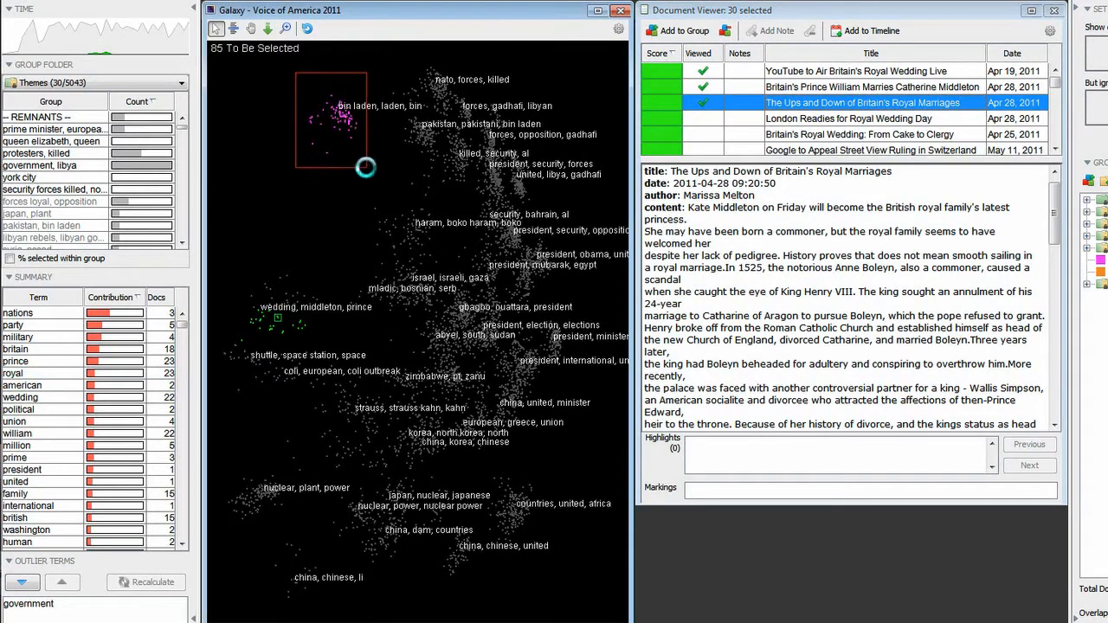
left_click_drag(297, 75, 368, 168)
type("libya")
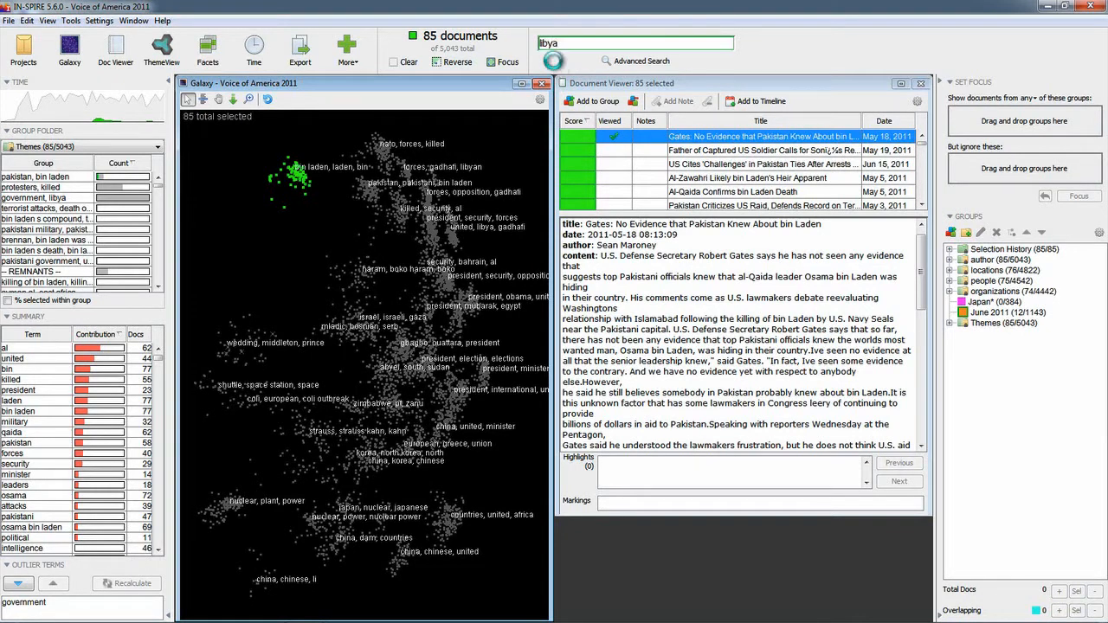
- Run the 'libya' search, selecting 869 matching articles
key("Return")
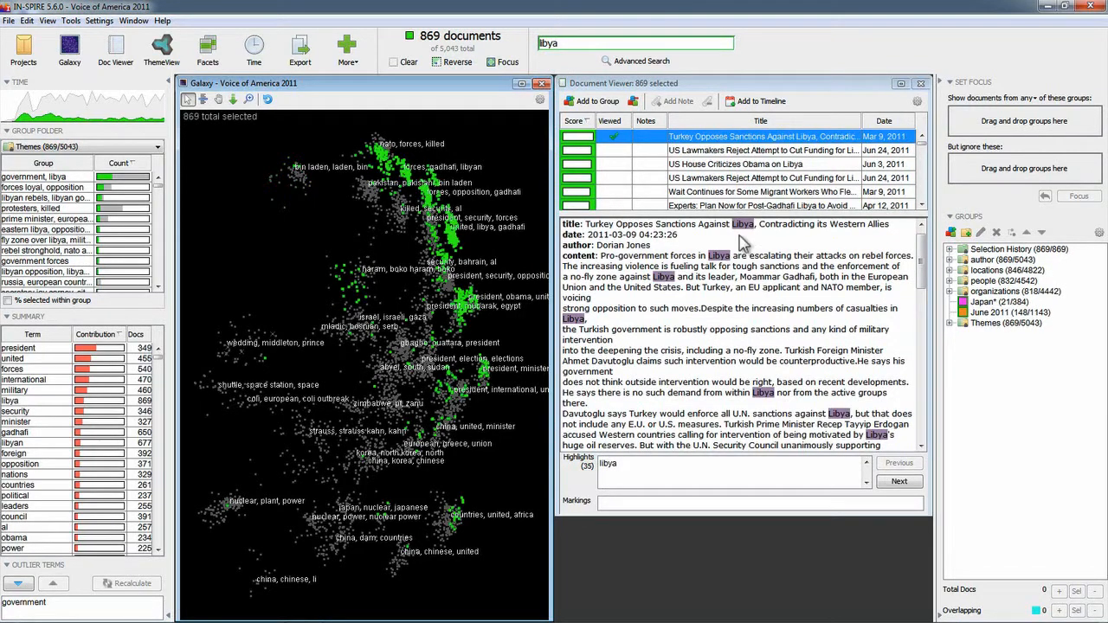
- Browse Advanced Search's example-document and date-range tabs, then close it
left_click(642, 60)
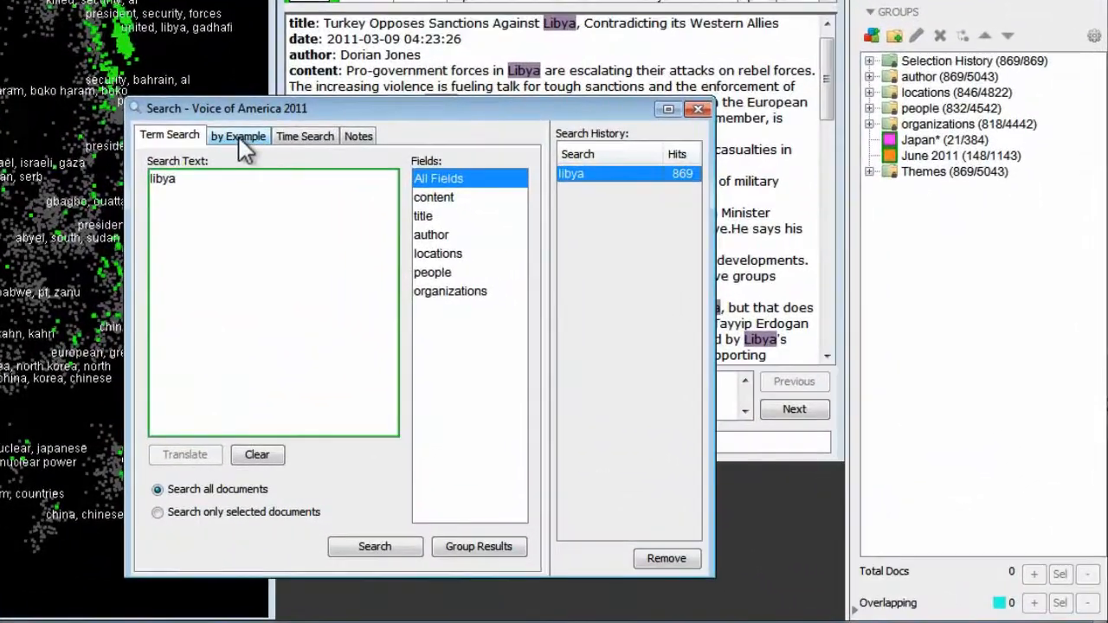
left_click(240, 139)
left_click(305, 136)
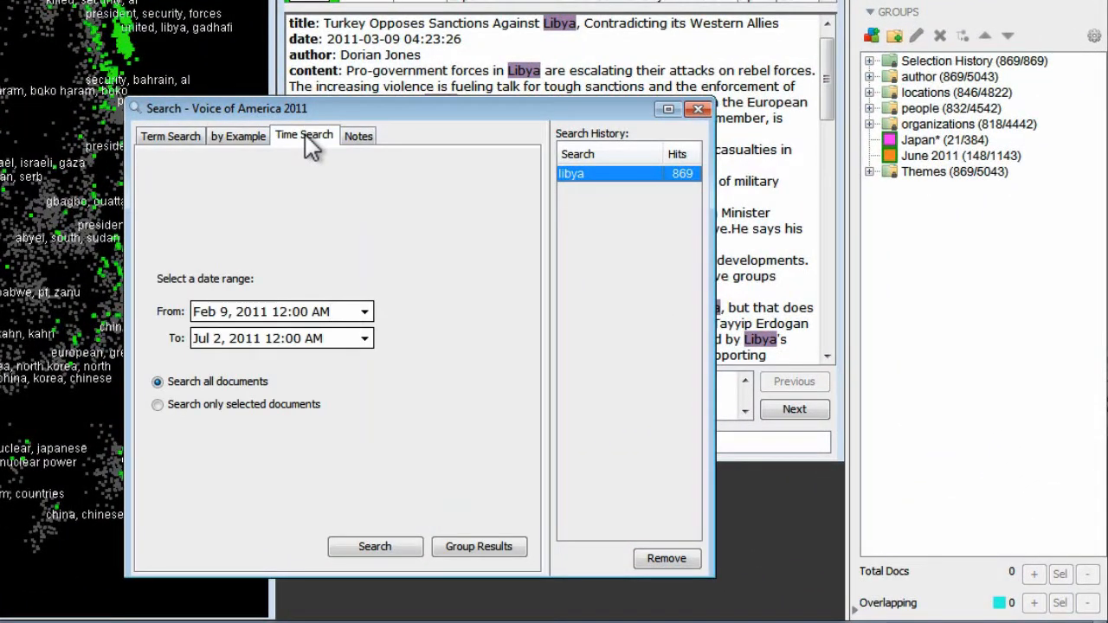
left_click(700, 109)
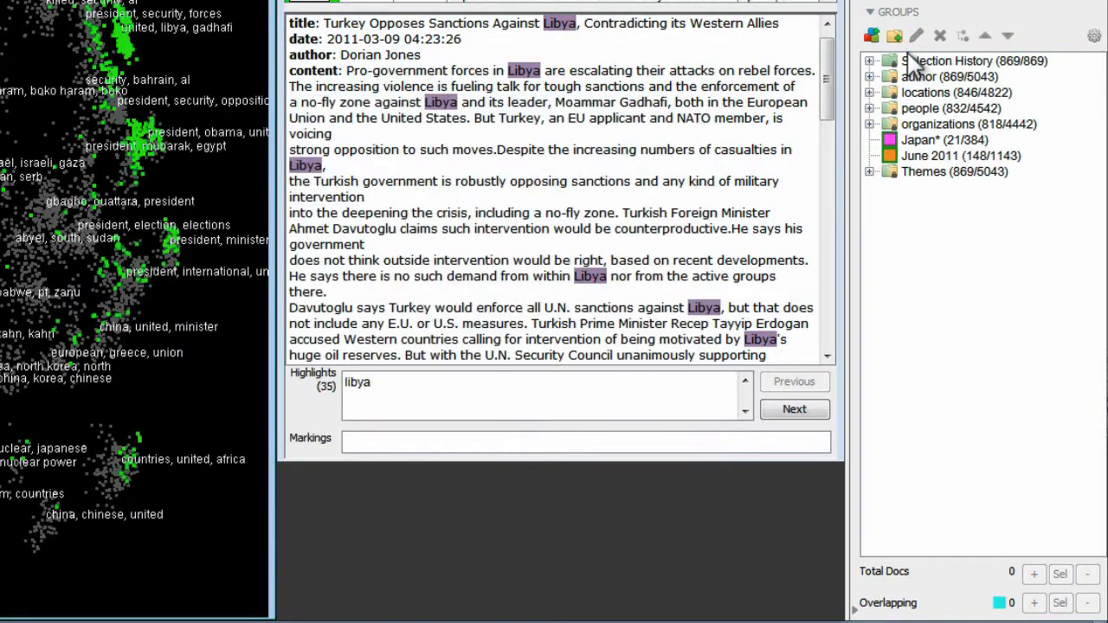
- Save the 869 Libya articles as a group named 'Libya' and colour by the Japan, June 2011 and Libya groups
left_click(873, 36)
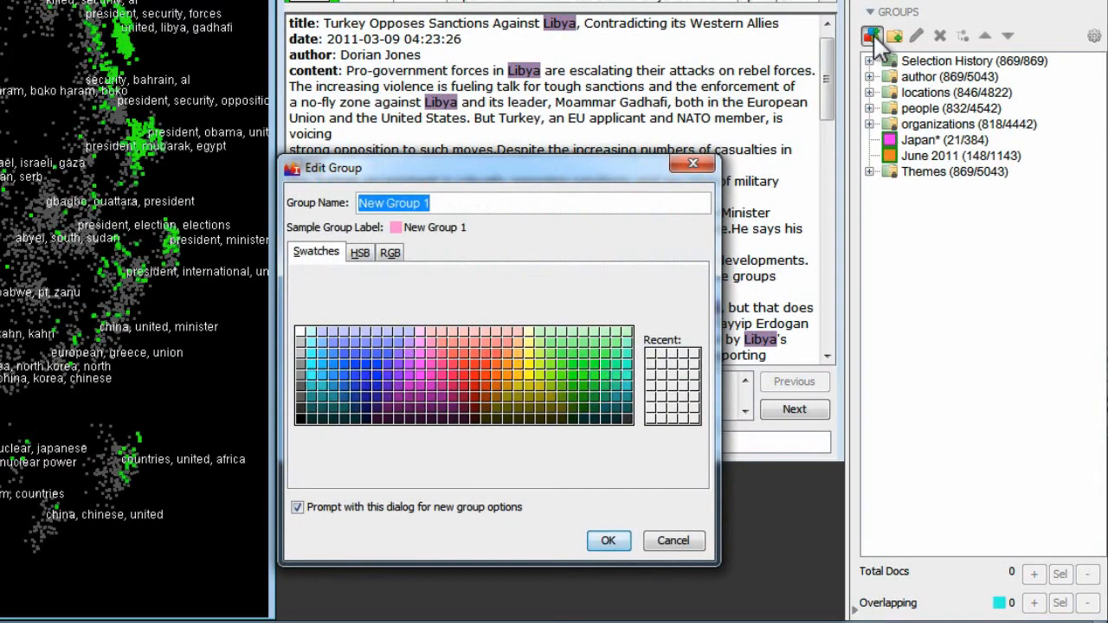
type("Libya")
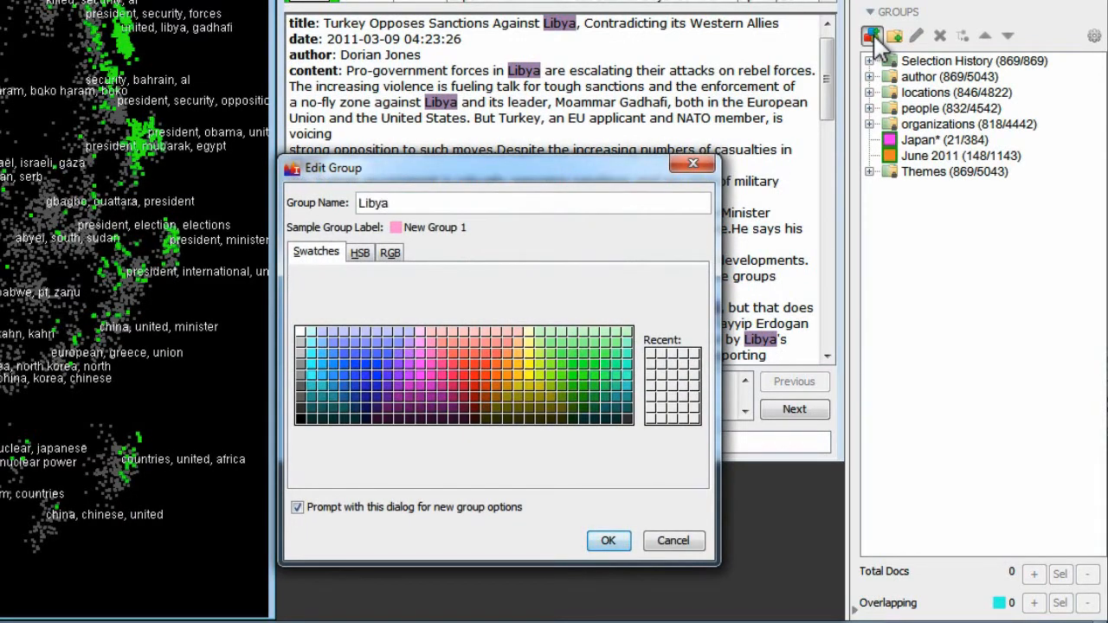
key("Return")
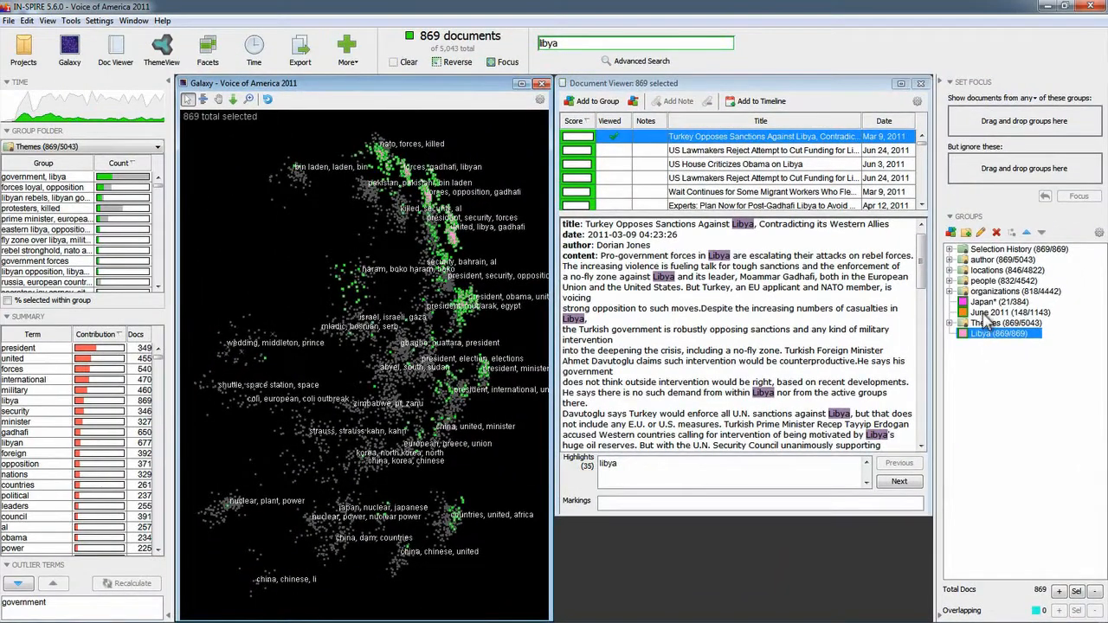
left_click(988, 313, "ctrl")
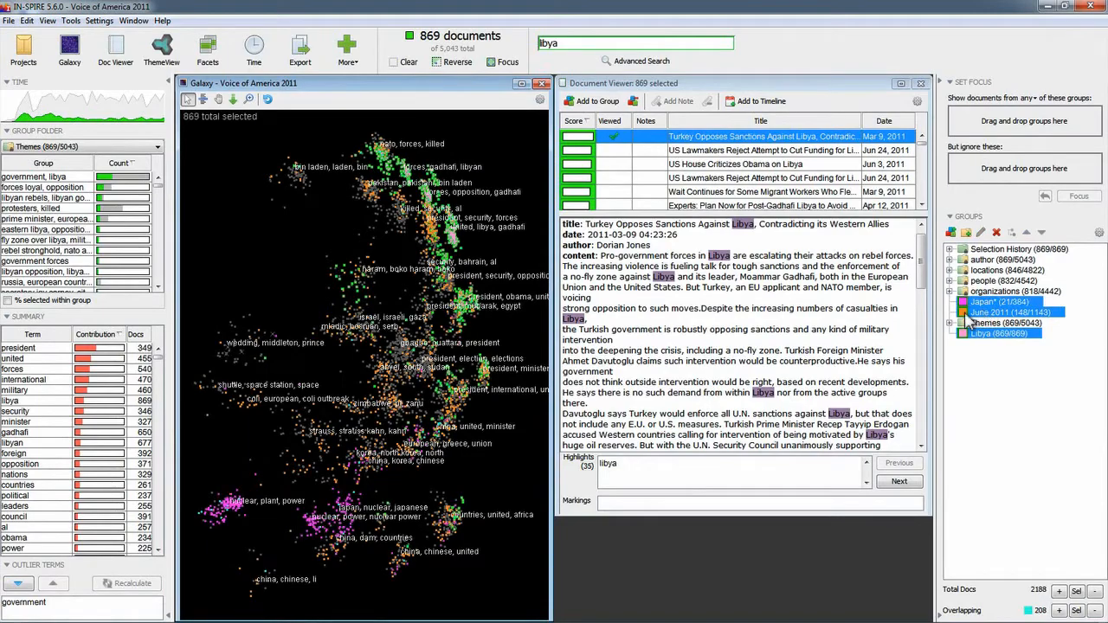
- Open the Time view, chart Groups, Terms and theme Flows, then clear the selection
left_click(257, 52)
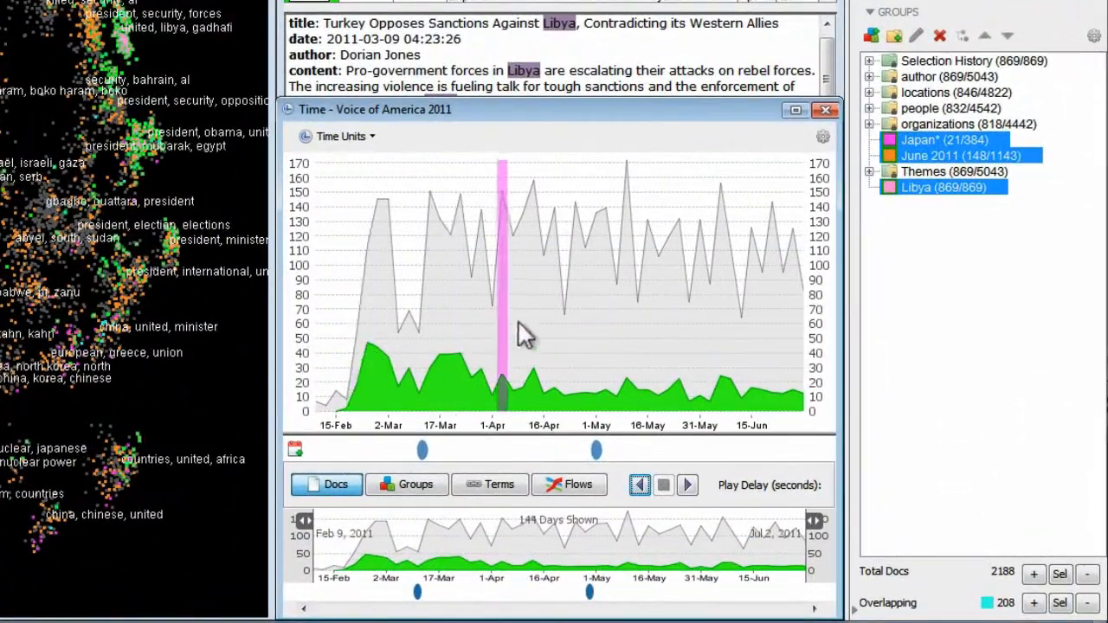
left_click(405, 490)
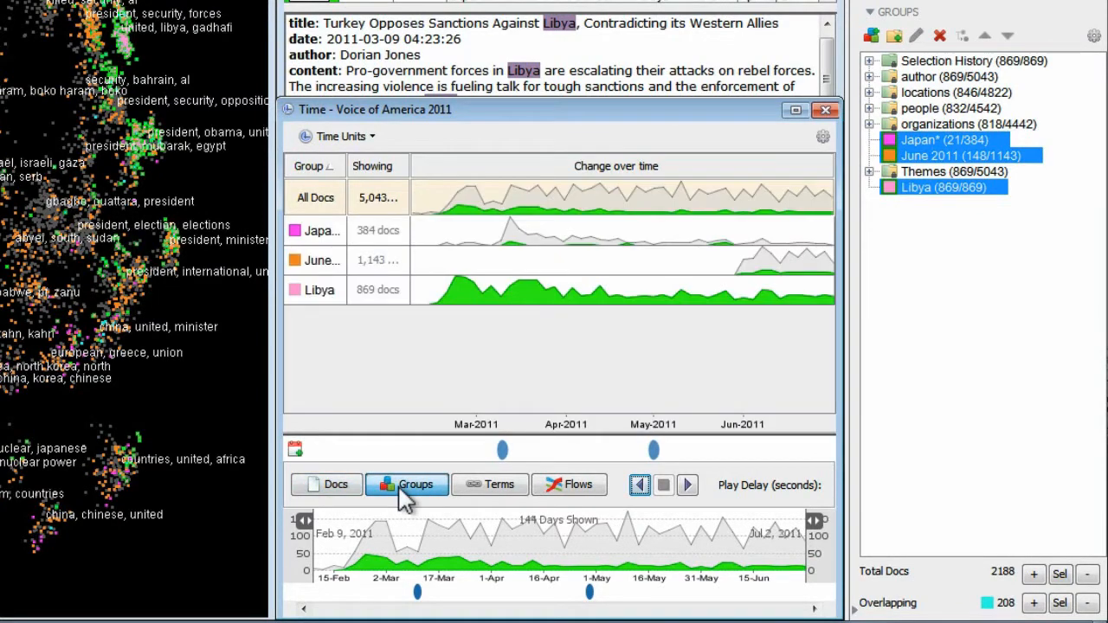
left_click(498, 487)
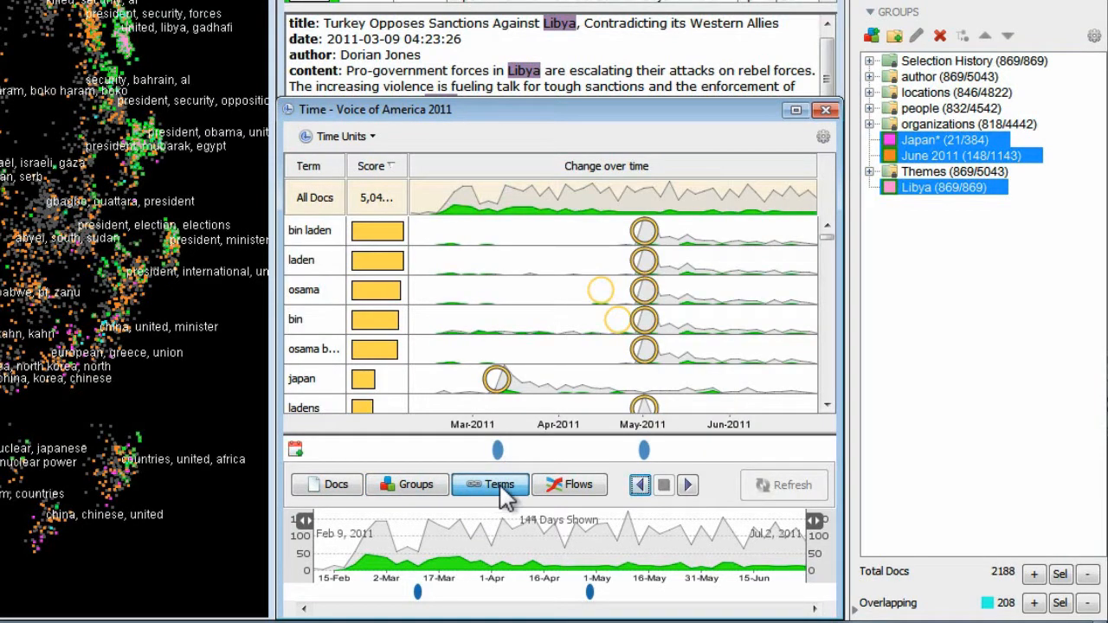
left_click(571, 485)
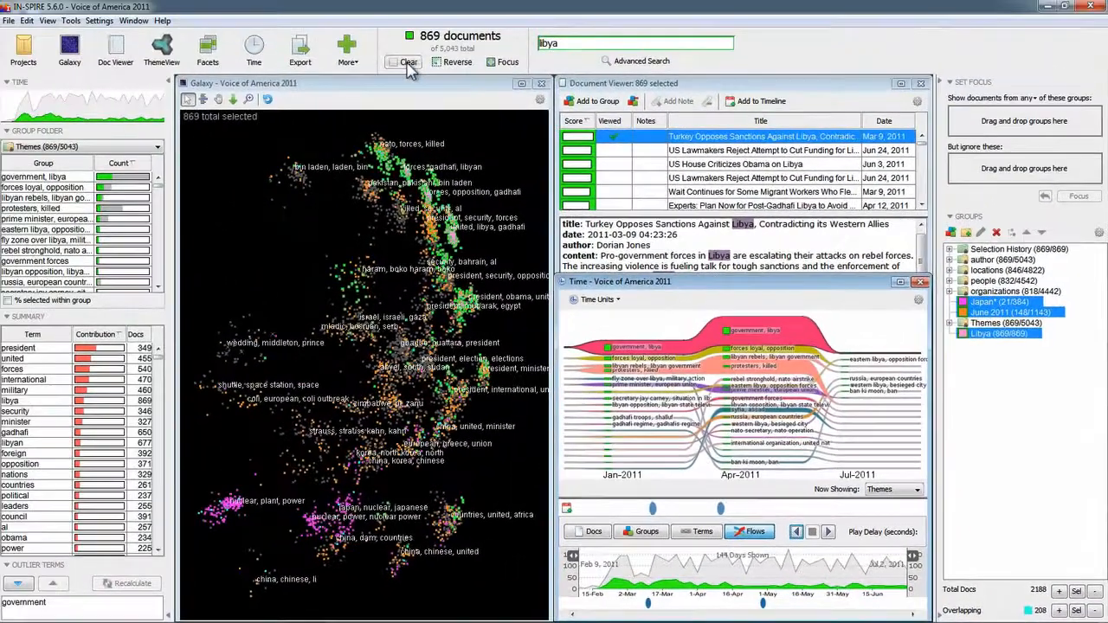
left_click(409, 62)
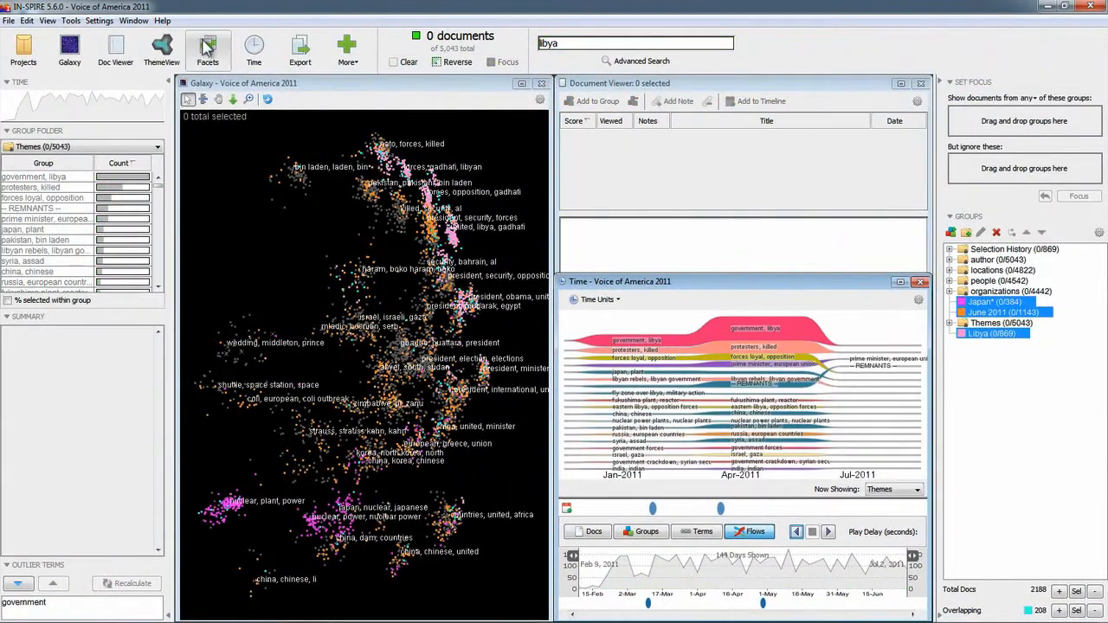
- Open the Facets view breaking the collection down by theme, author, location and people
left_click(207, 48)
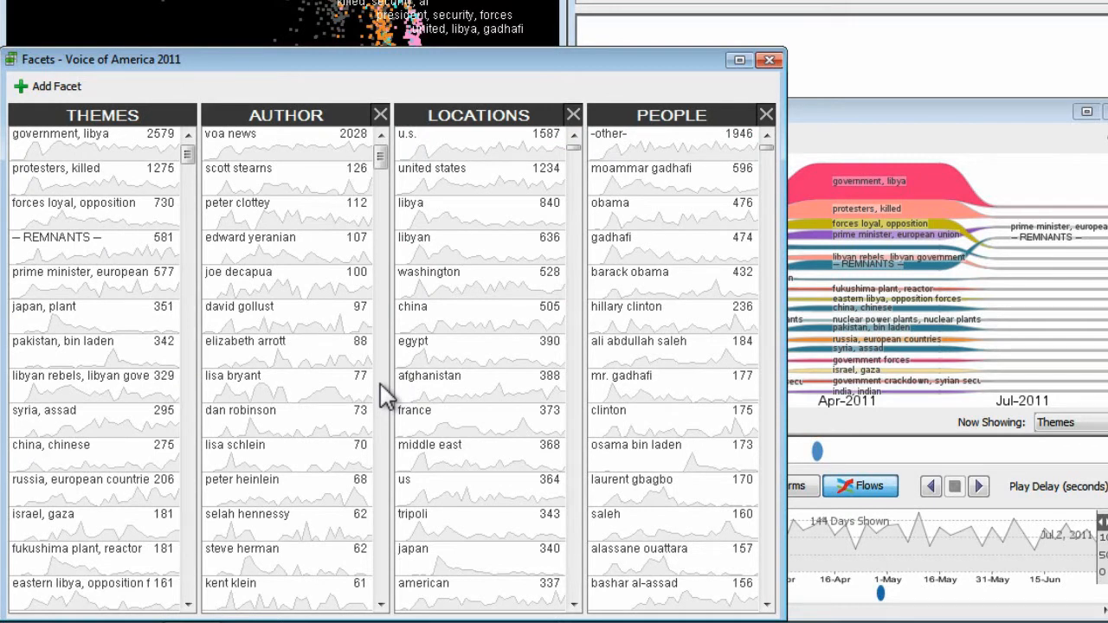
- Select the 340 articles whose LOCATIONS facet value is japan
left_click(443, 550)
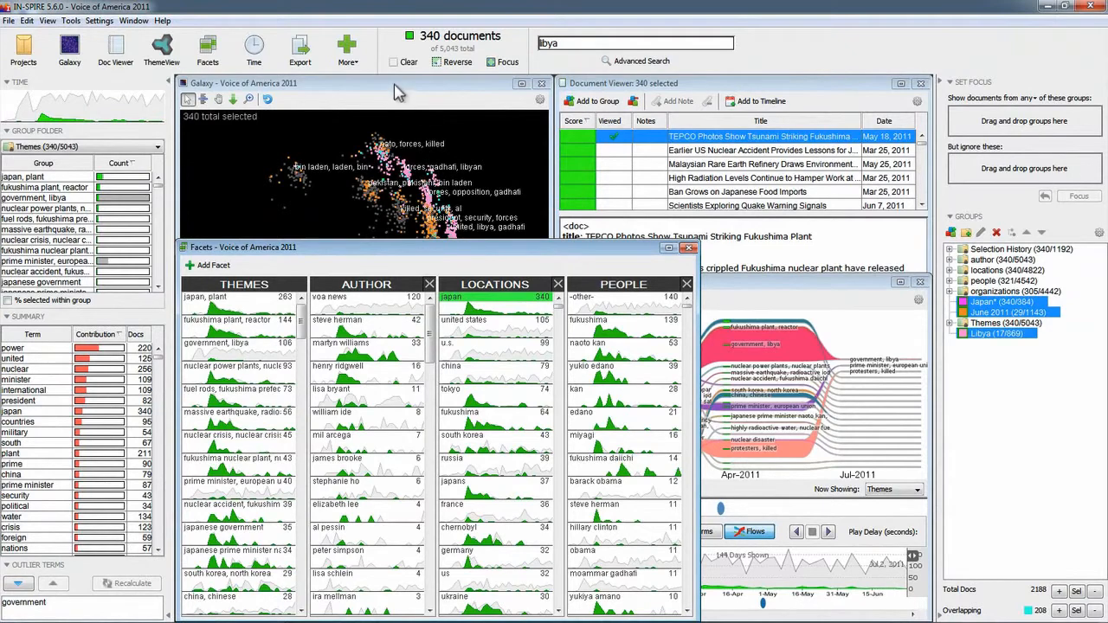
- Resize and tile the Galaxy, Facets and Time windows so all three are visible together
left_click(394, 89)
double_click(394, 89)
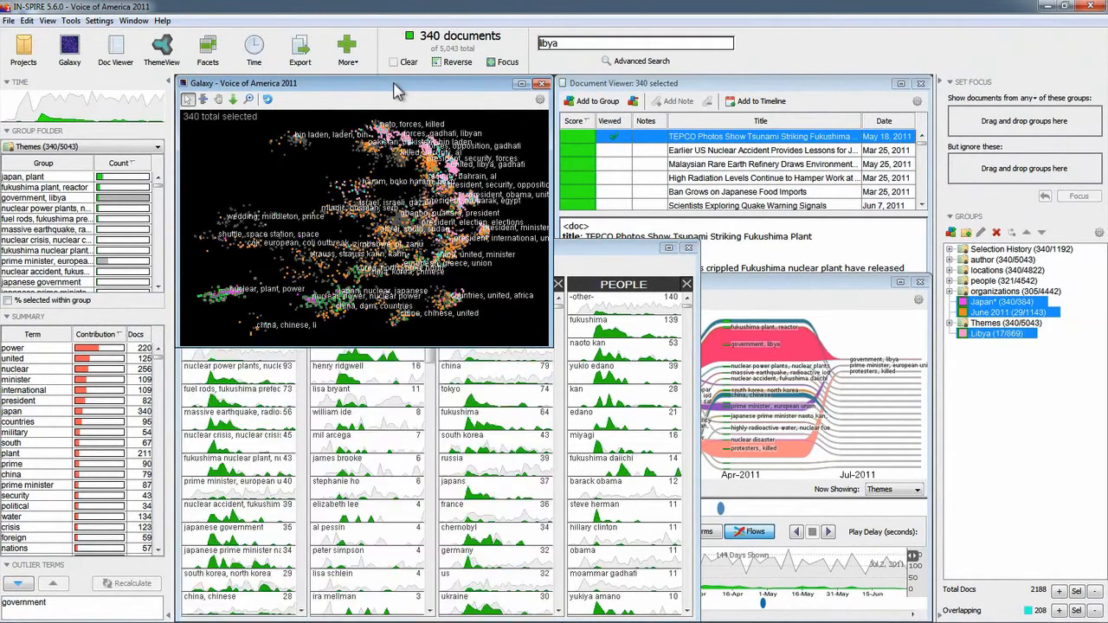
left_click(593, 254)
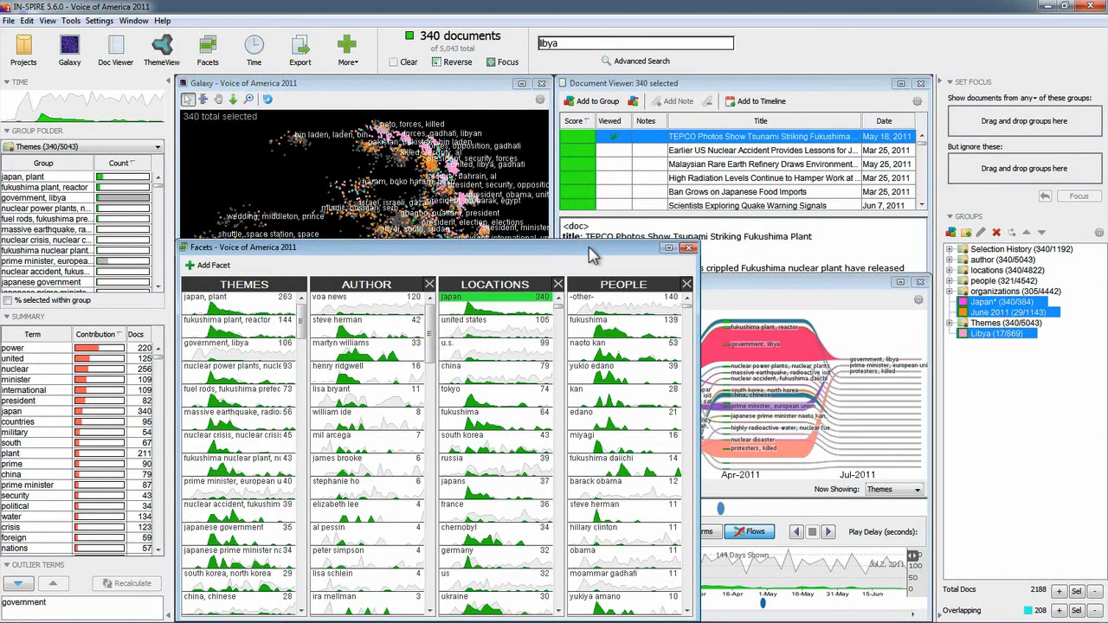
double_click(593, 253)
left_click(684, 286)
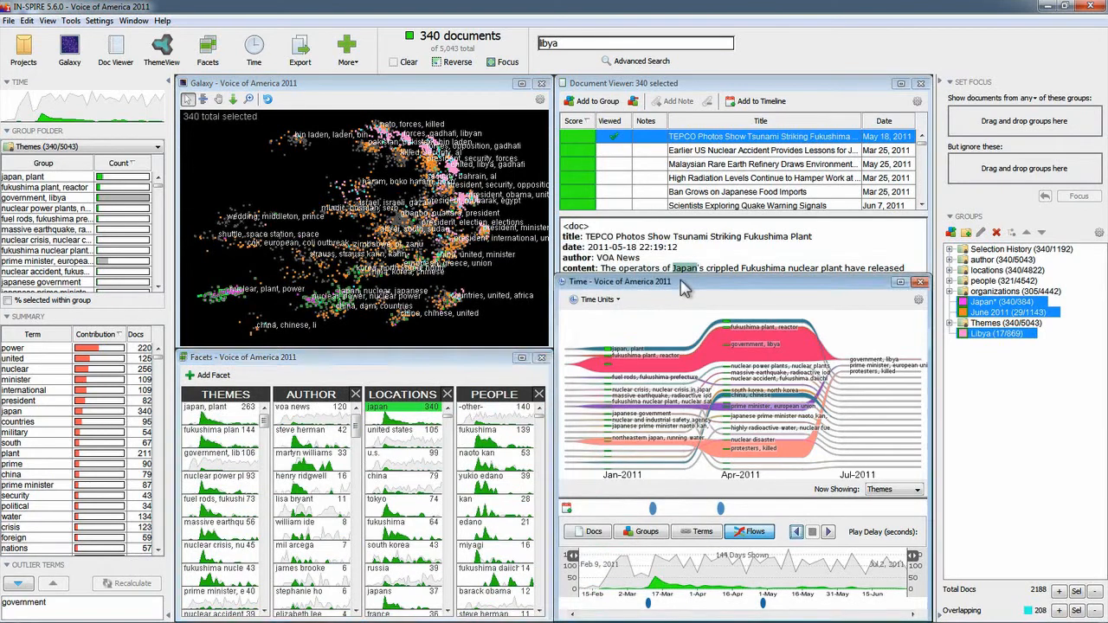